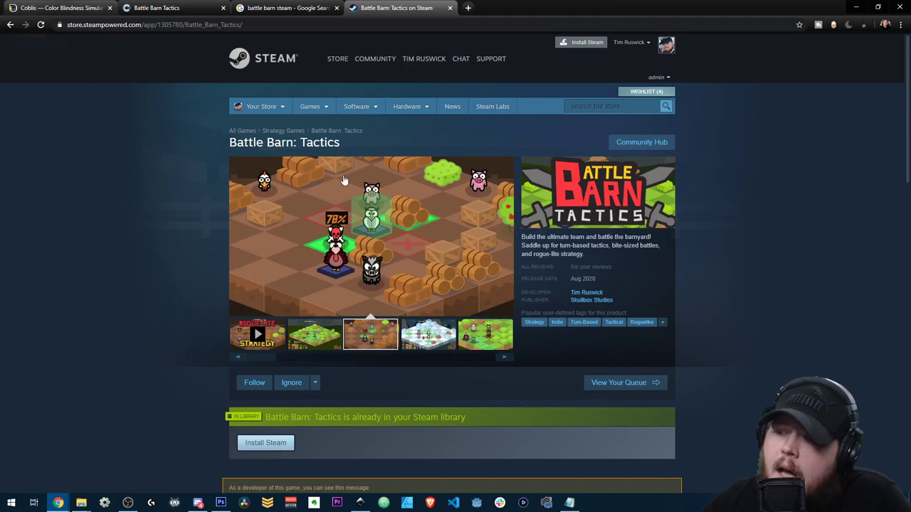
# Leave the Steam store page for the running Battle Barn Tactics game preview.
pyautogui.scroll(-2, 214, 296)
pyautogui.scroll(2, 199, 300)
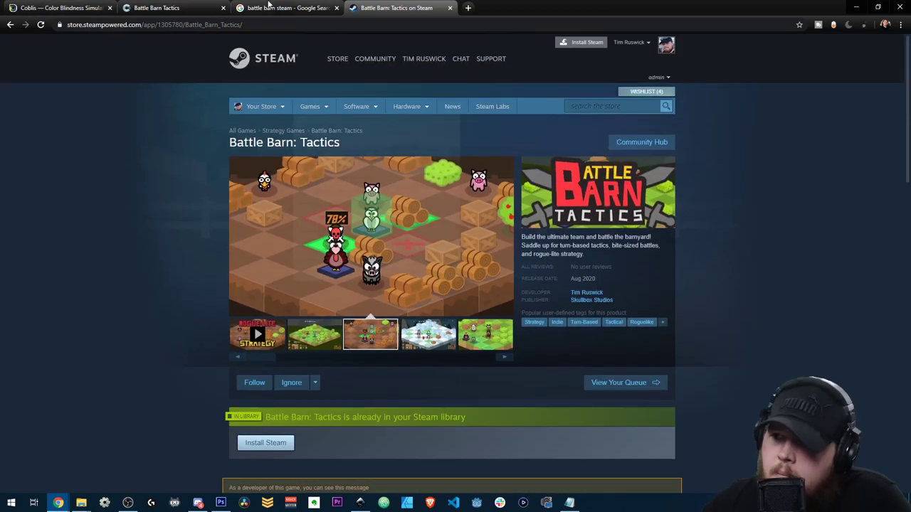
pyautogui.click(167, 8)
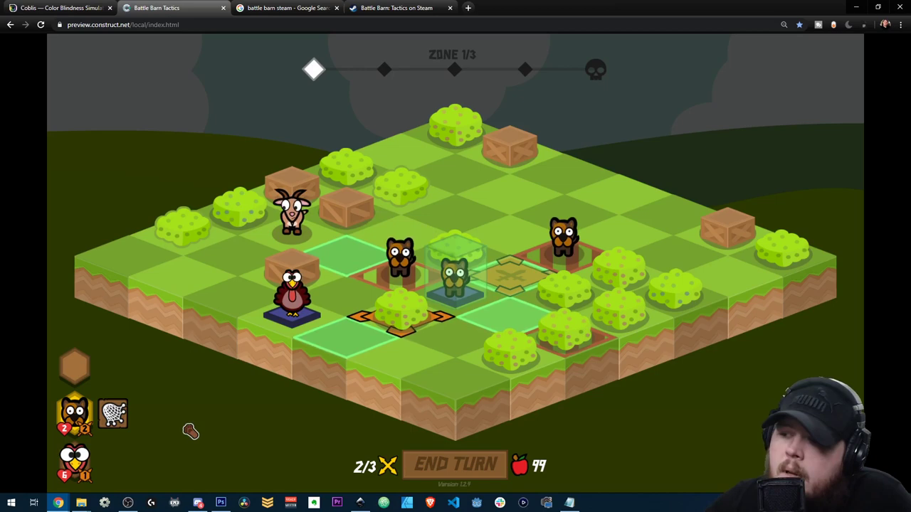
# Switch to the Coblis Color Blindness Simulator tab.
pyautogui.click(60, 8)
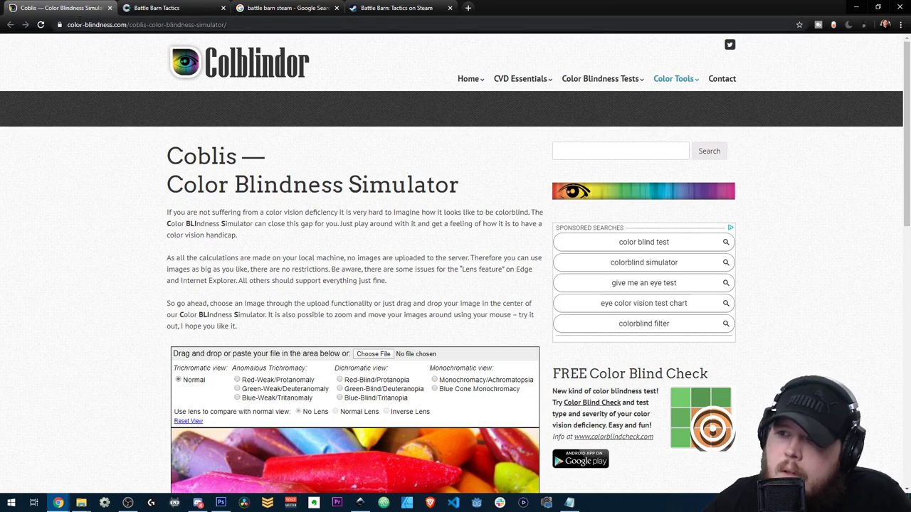
# Replace the sample crayon image with the neUI.jpg screenshot in the upload box.
pyautogui.moveTo(85, 25); pyautogui.dragTo(131, 27)
pyautogui.click(235, 153)
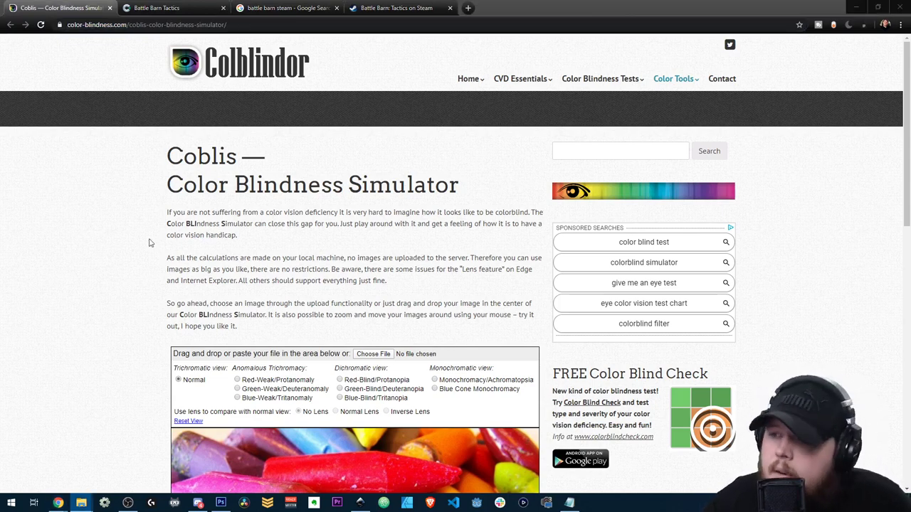
pyautogui.scroll(-5, 150, 243)
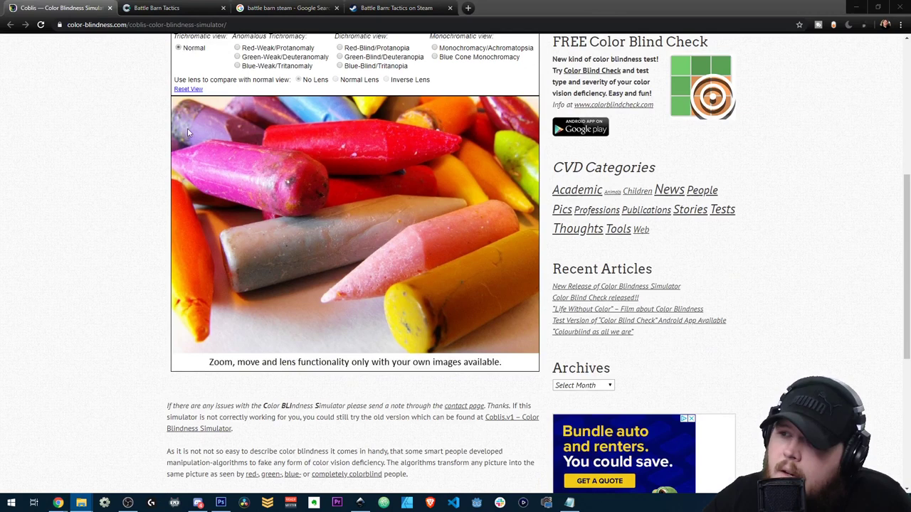
pyautogui.scroll(2, 207, 181)
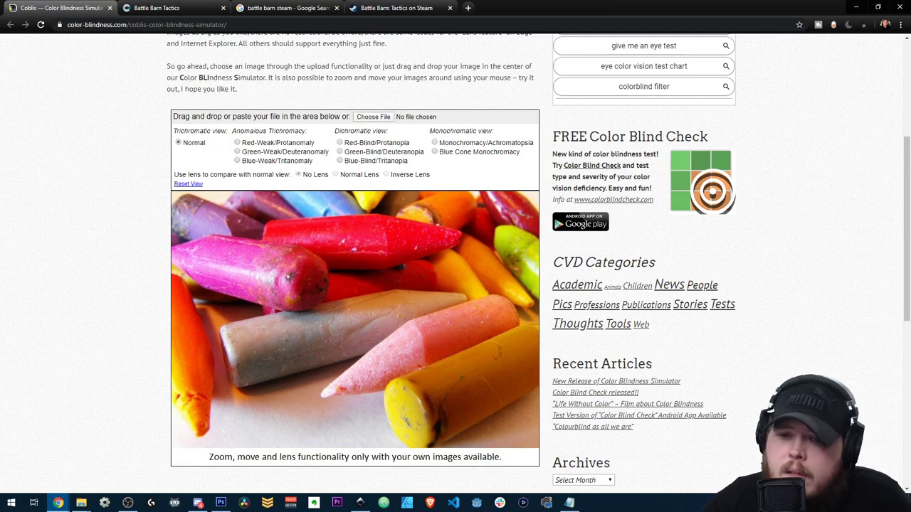
pyautogui.moveTo(334, 117); pyautogui.dragTo(377, 121)
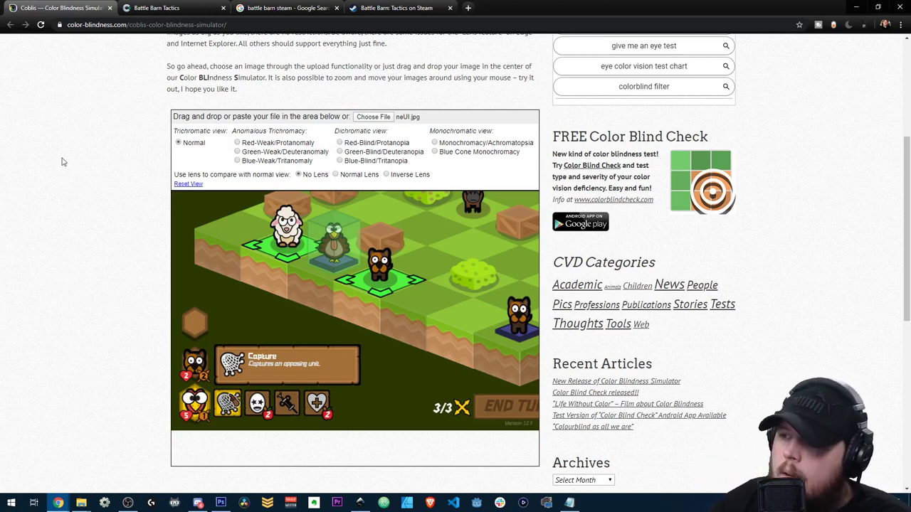
# View neUI.jpg under Protanomaly, Deuteranomaly, Tritanomaly, Protanopia, Deuteranopia, Tritanopia and Achromatopsia.
pyautogui.click(238, 143)
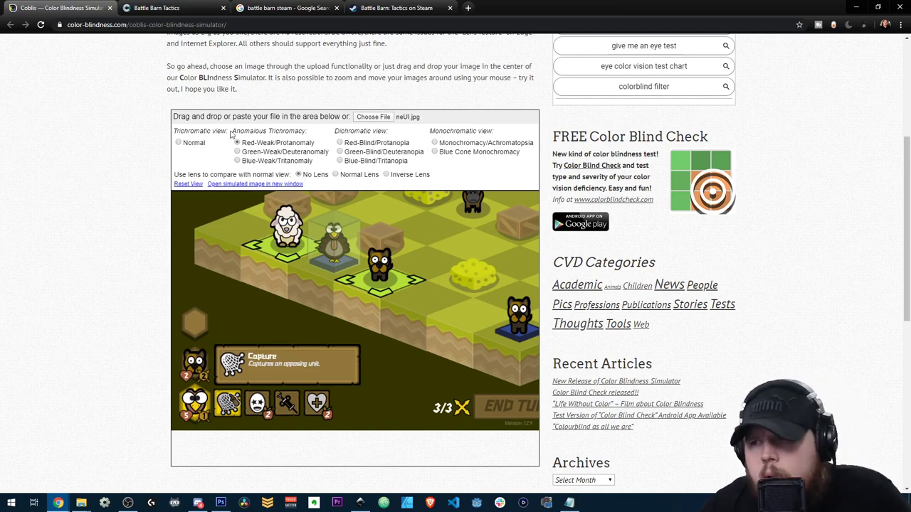
pyautogui.click(238, 152)
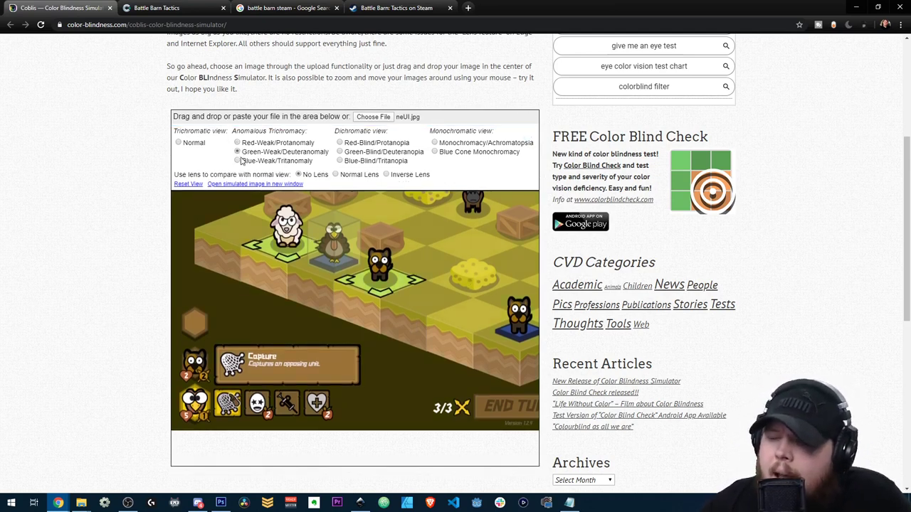
pyautogui.click(238, 162)
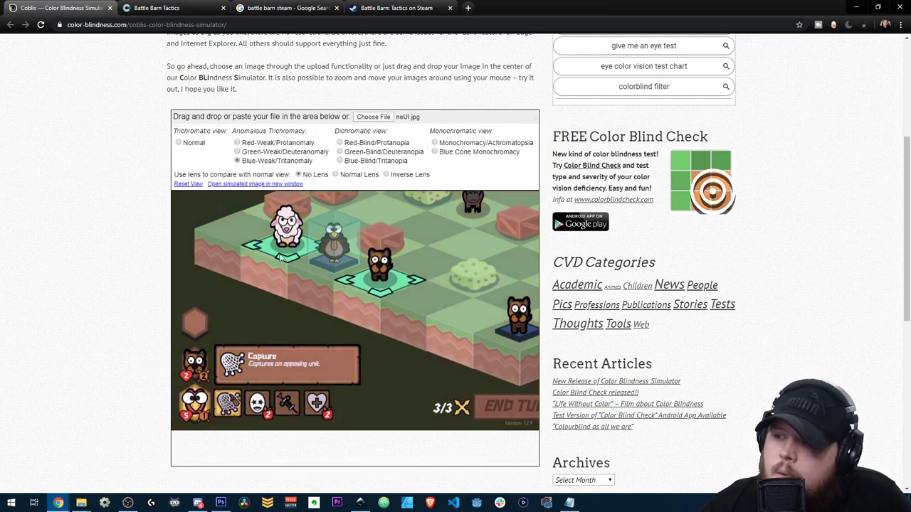
pyautogui.click(339, 143)
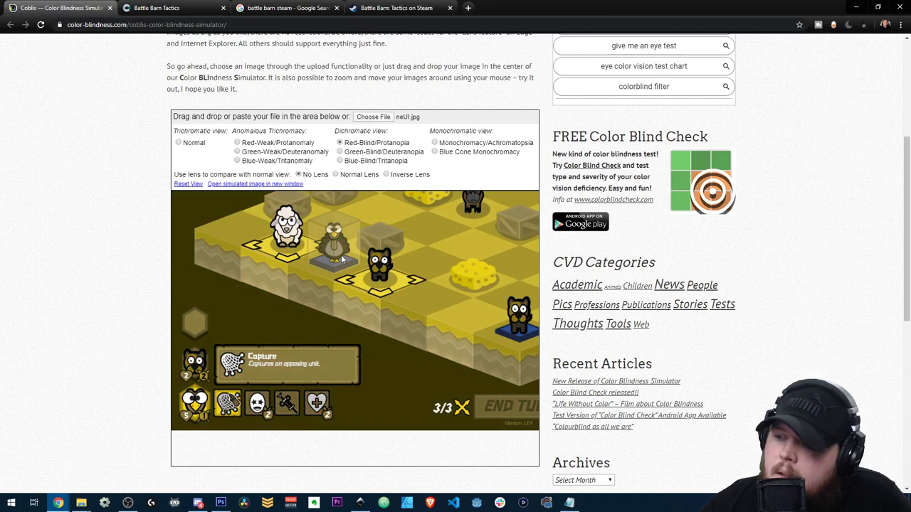
pyautogui.click(341, 152)
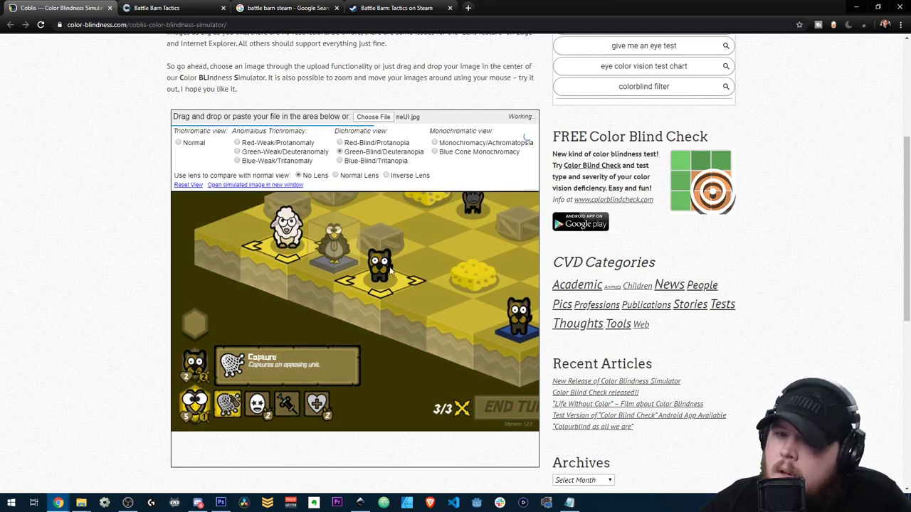
pyautogui.click(339, 161)
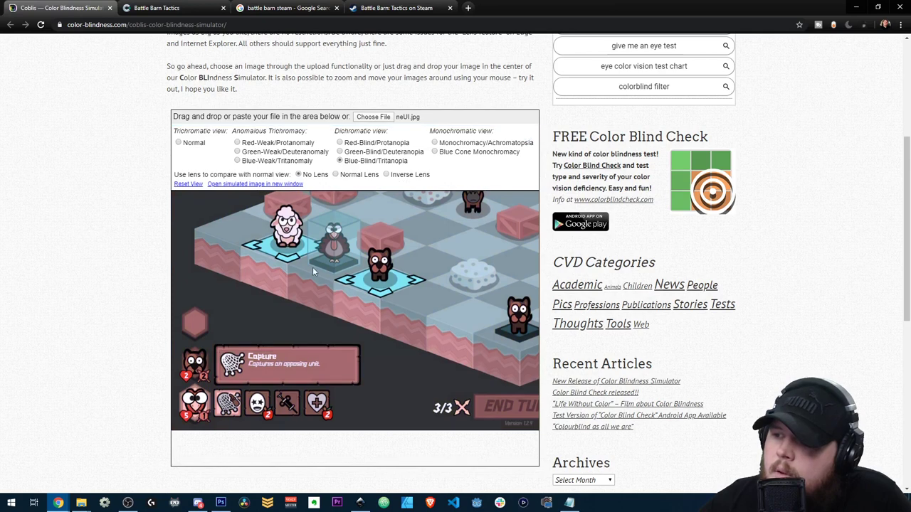
pyautogui.click(435, 143)
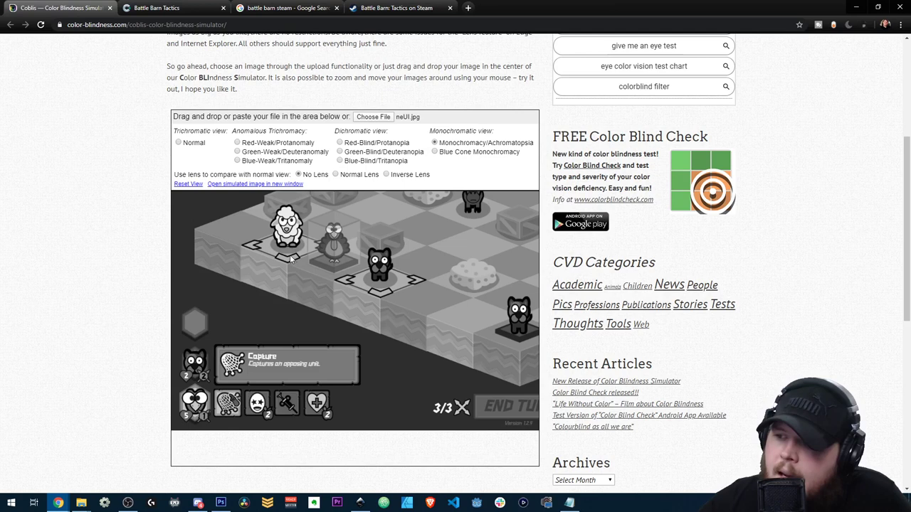
# Check Blue Cone Monochromacy, recheck Protanopia and Deuteranopia, and end on Monochromacy/Achromatopsia.
pyautogui.click(434, 152)
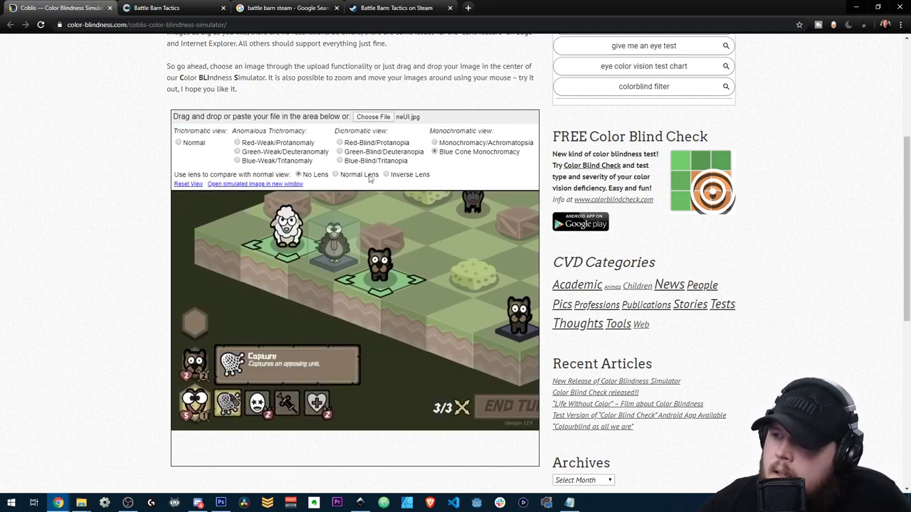
pyautogui.click(340, 143)
pyautogui.click(340, 152)
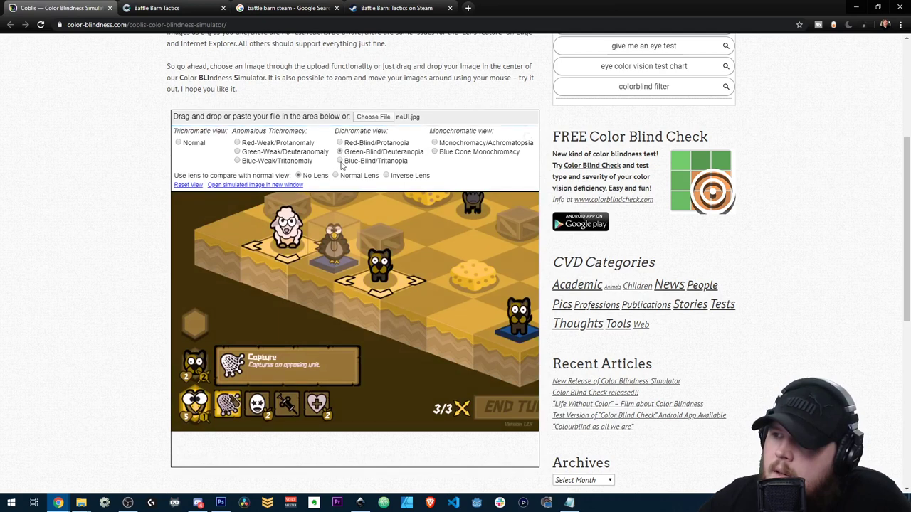
pyautogui.click(442, 143)
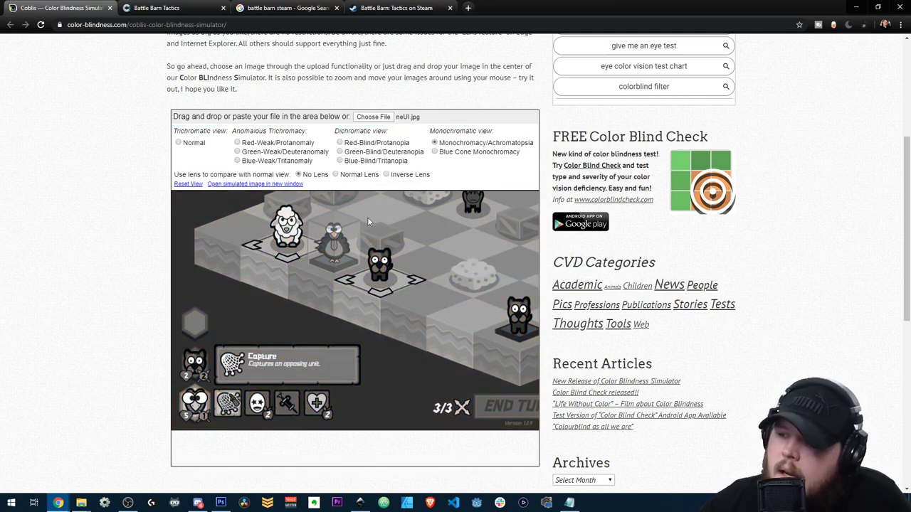
pyautogui.hotkey('alt', 'Tab')
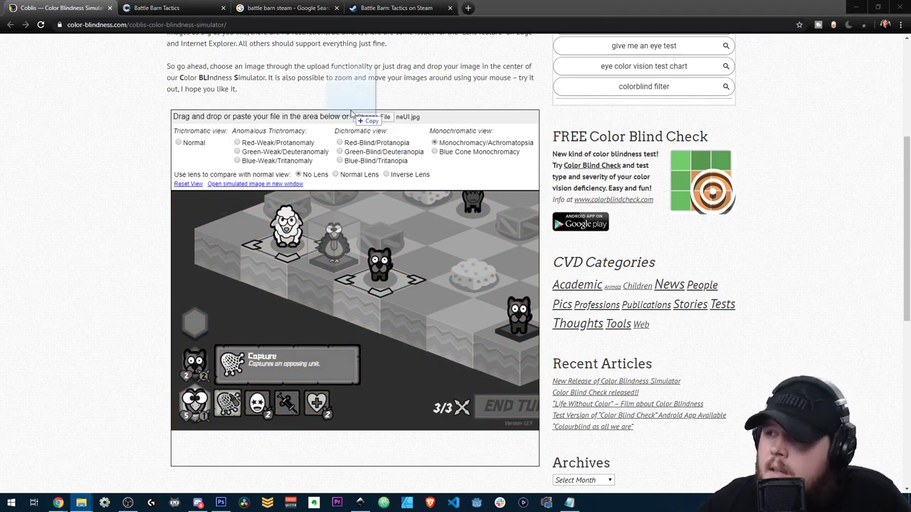
# Load newHoverTiles.jpg and view it under Protanomaly, Deuteranomaly and Tritanomaly.
pyautogui.moveTo(356, 118); pyautogui.dragTo(374, 117)
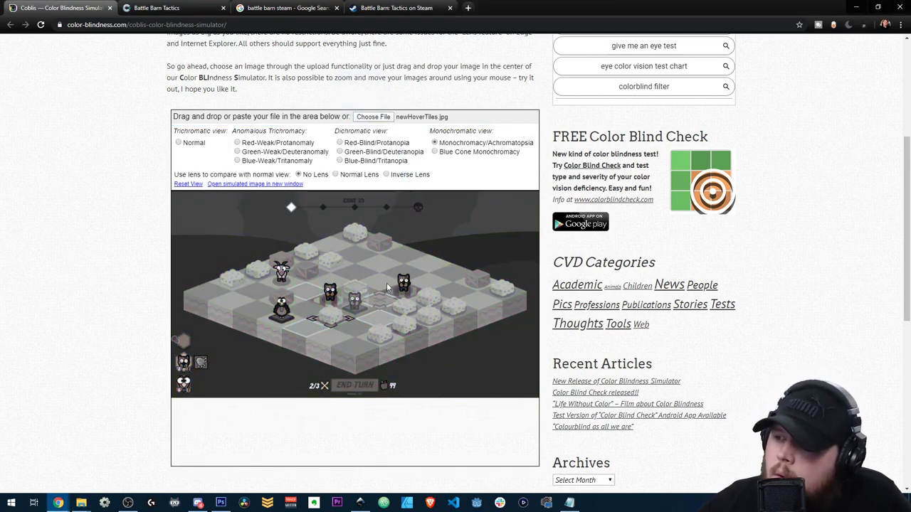
pyautogui.click(238, 143)
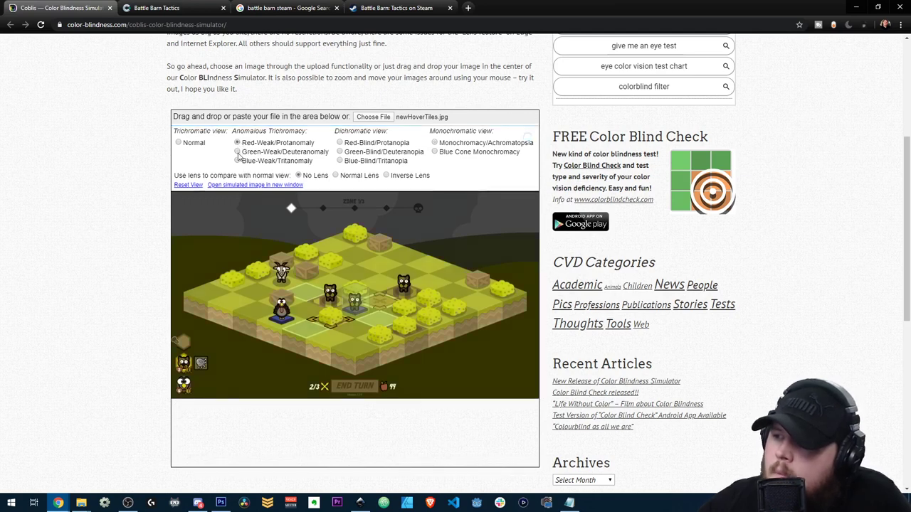
pyautogui.click(238, 152)
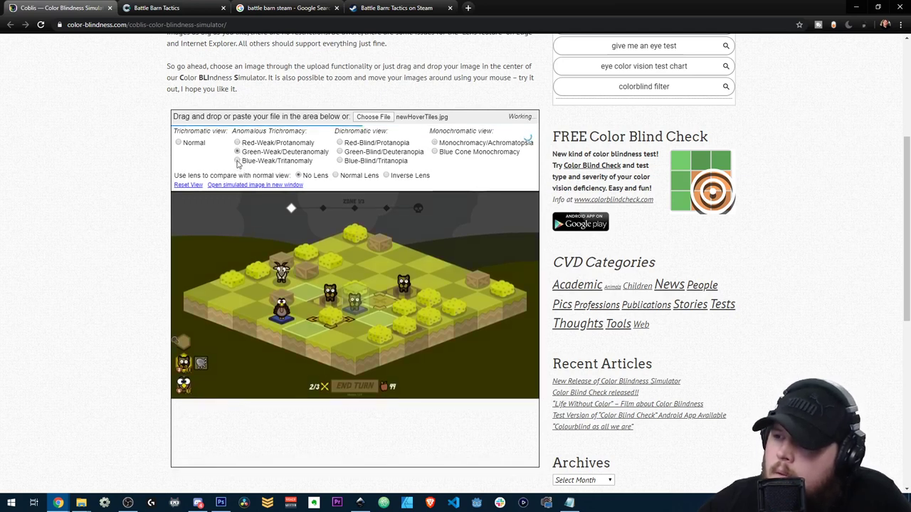
pyautogui.click(237, 161)
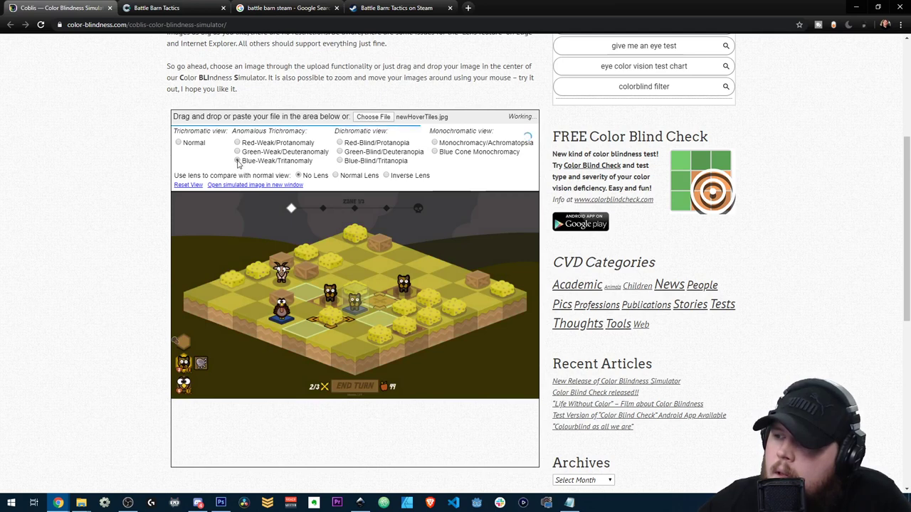
# View it under Protanopia and Deuteranopia, then bring up the running game for comparison.
pyautogui.click(340, 143)
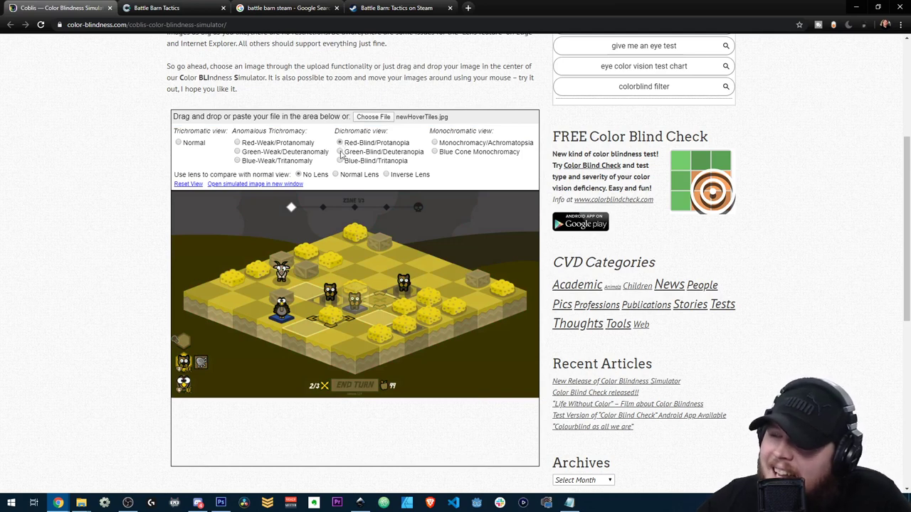
pyautogui.click(340, 152)
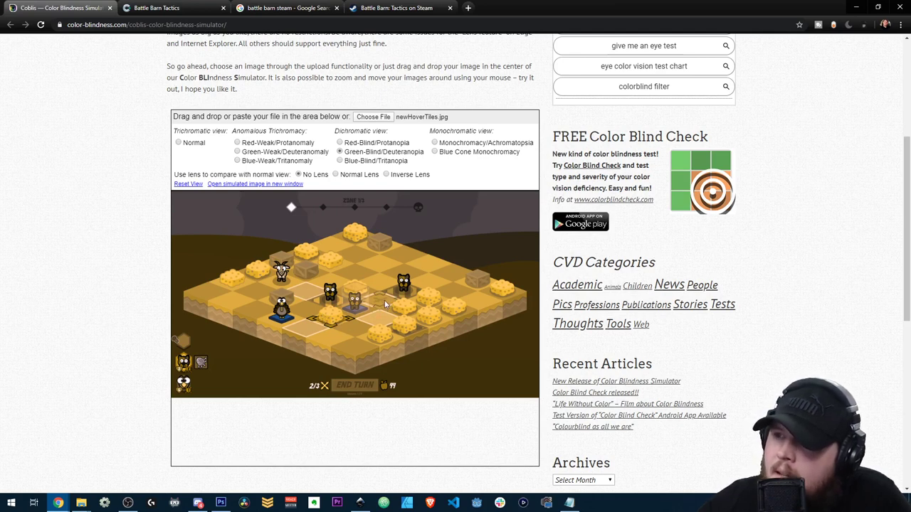
pyautogui.click(156, 7)
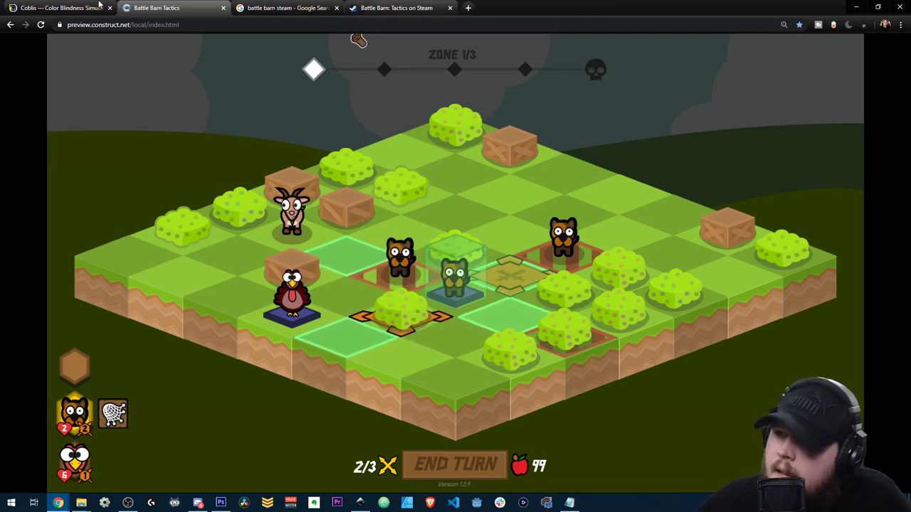
# Back in Coblis, view newHoverTiles.jpg under Tritanopia, Achromatopsia and Blue Cone Monochromacy.
pyautogui.click(63, 8)
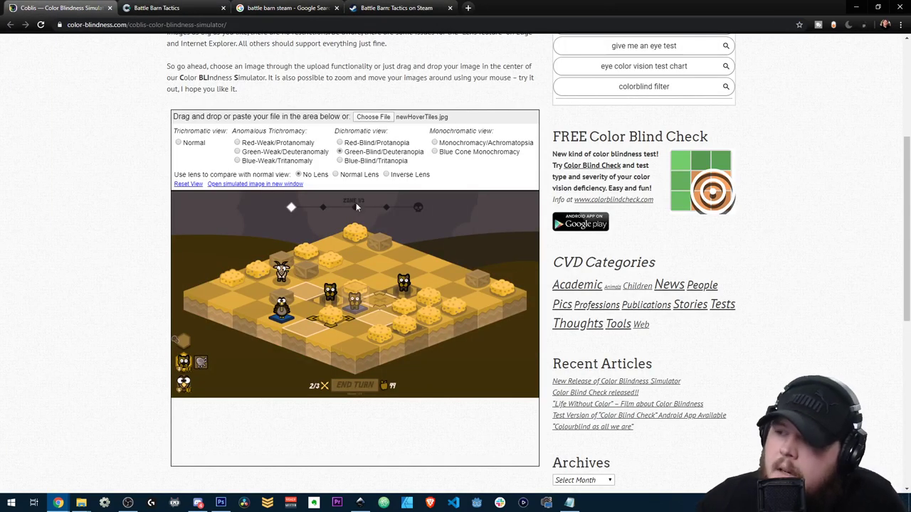
pyautogui.click(341, 161)
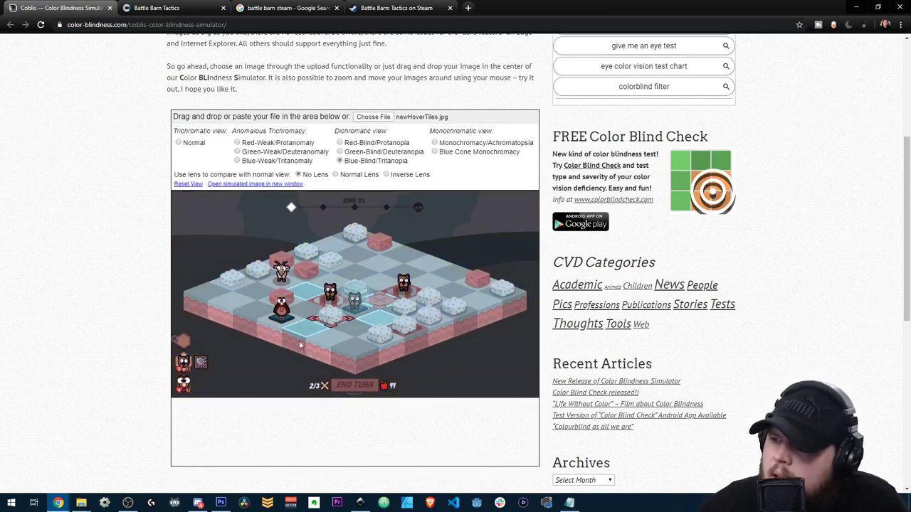
pyautogui.click(435, 143)
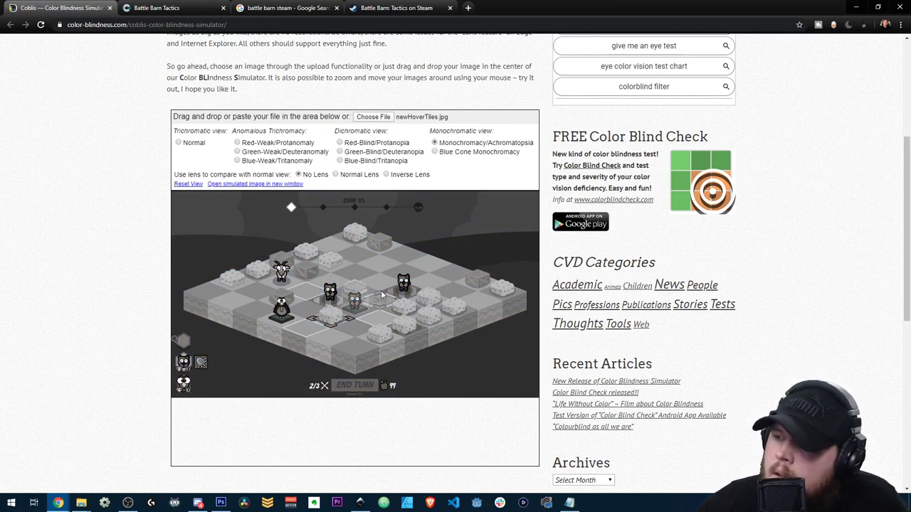
pyautogui.click(435, 152)
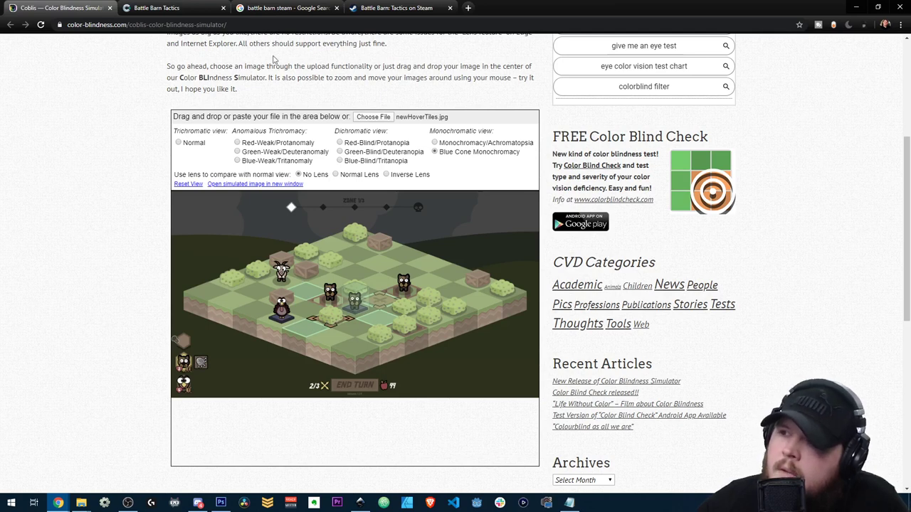
# In the game, inspect the right bear's range and the goat's attack range.
pyautogui.click(191, 7)
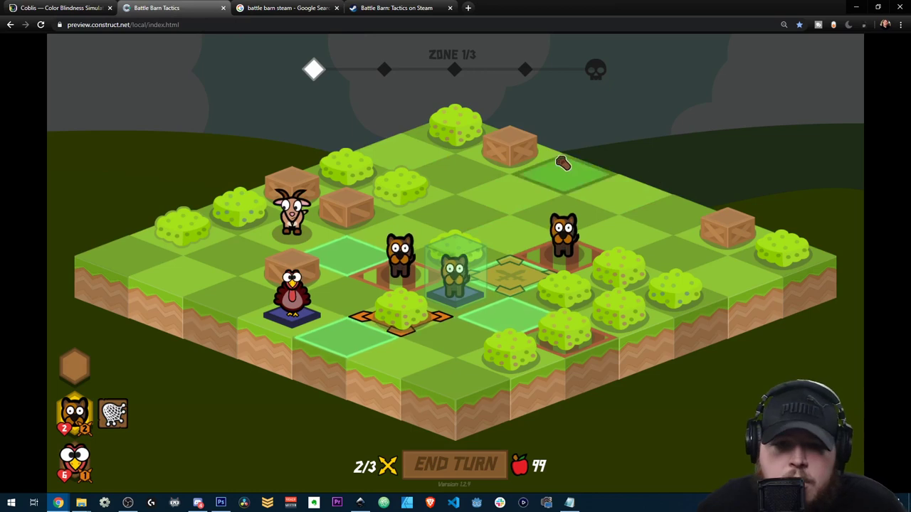
pyautogui.click(292, 210)
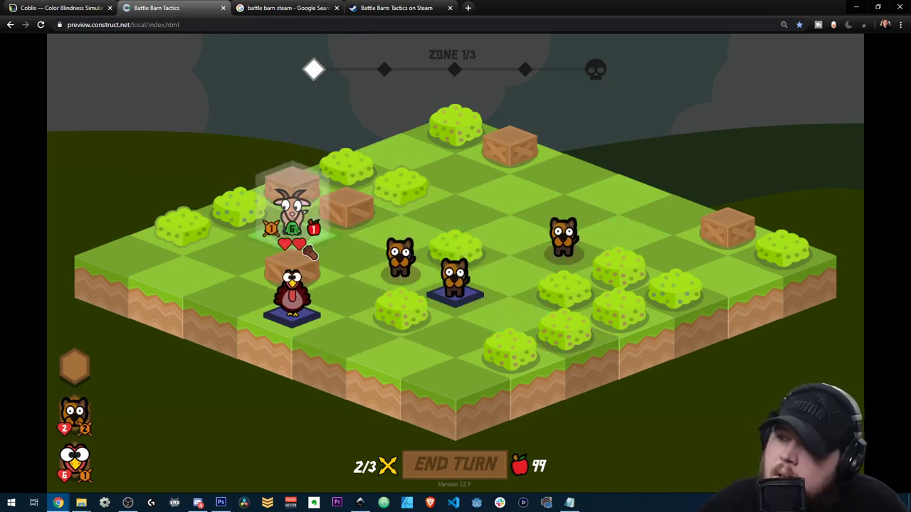
pyautogui.click(573, 251)
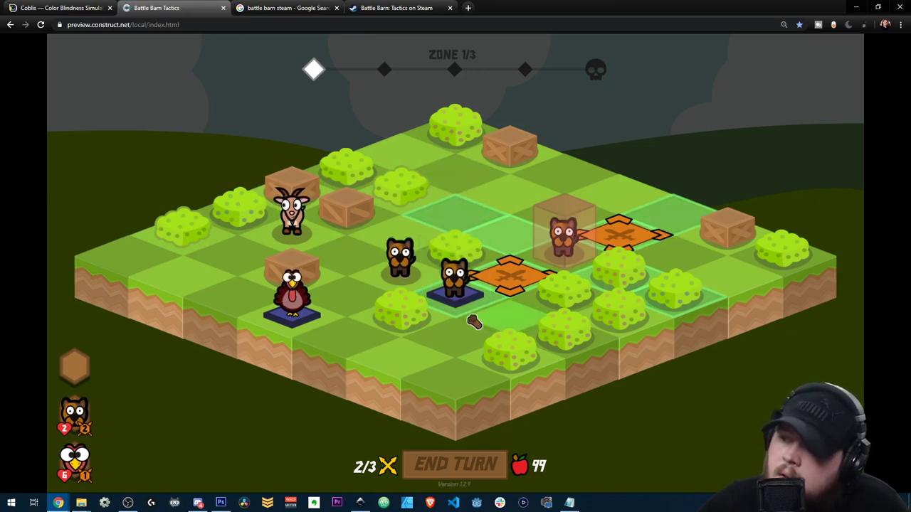
pyautogui.click(602, 236)
pyautogui.click(294, 206)
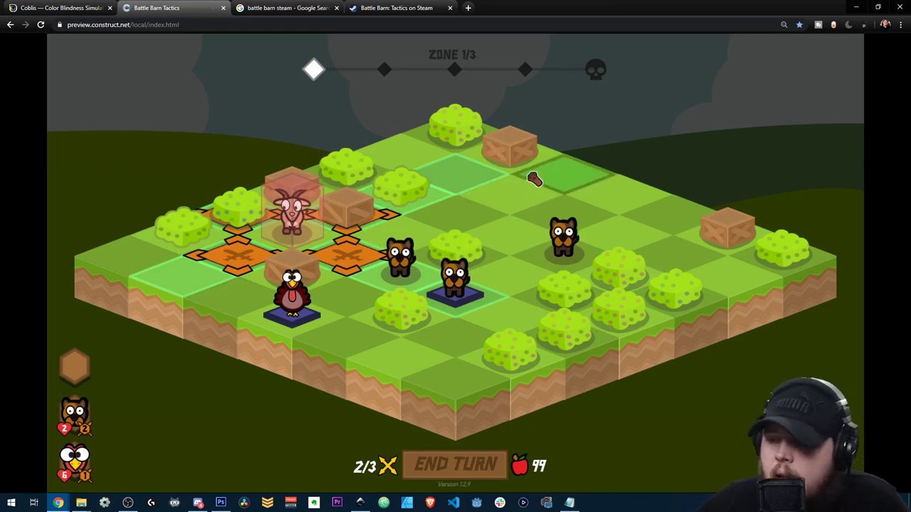
pyautogui.click(429, 198)
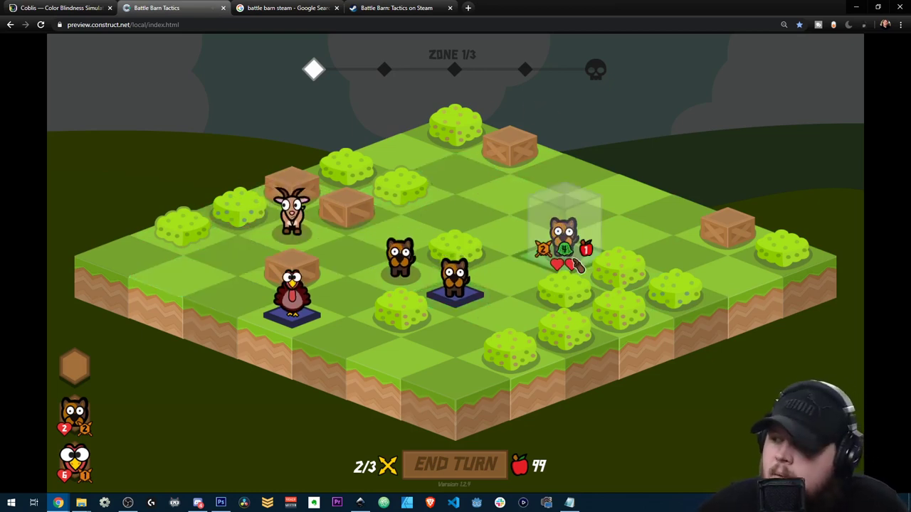
pyautogui.click(285, 235)
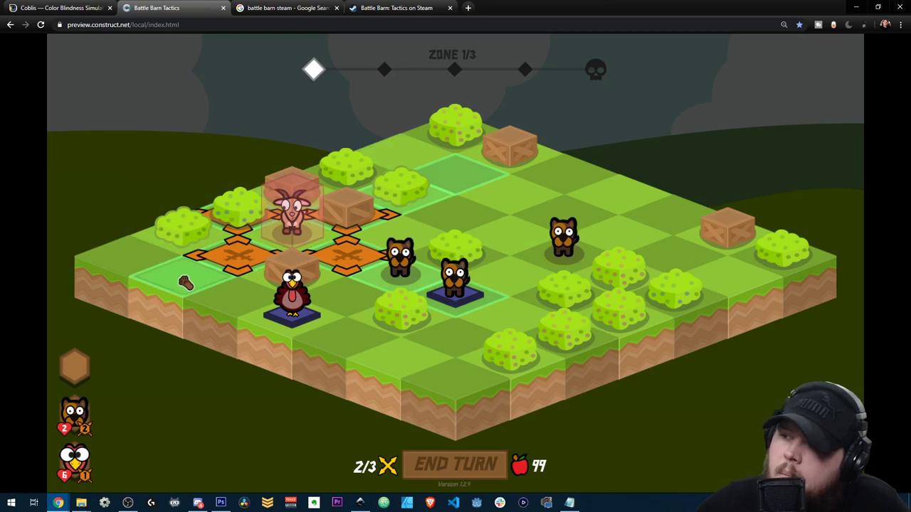
pyautogui.click(401, 205)
# Inspect the centre bear's moves, goat's attack tiles and right bear, ending with nothing selected.
pyautogui.click(456, 288)
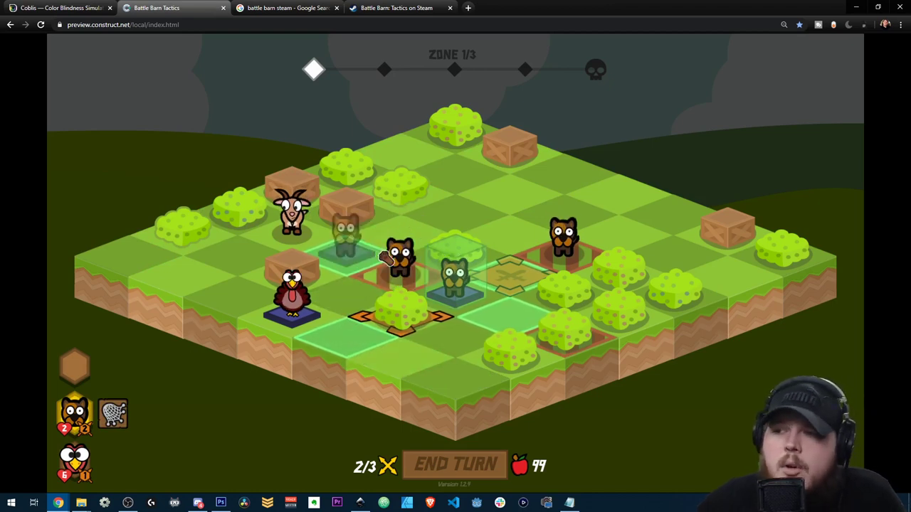
pyautogui.click(294, 127)
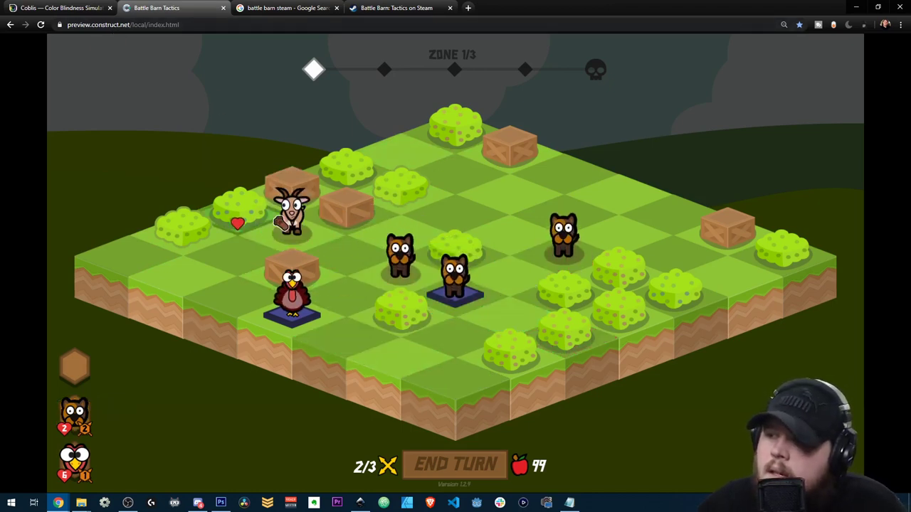
pyautogui.click(291, 212)
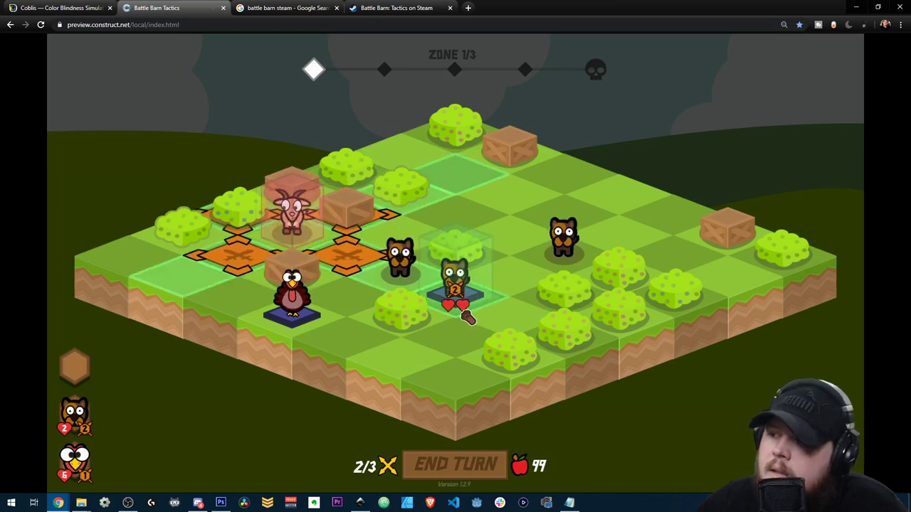
pyautogui.click(481, 308)
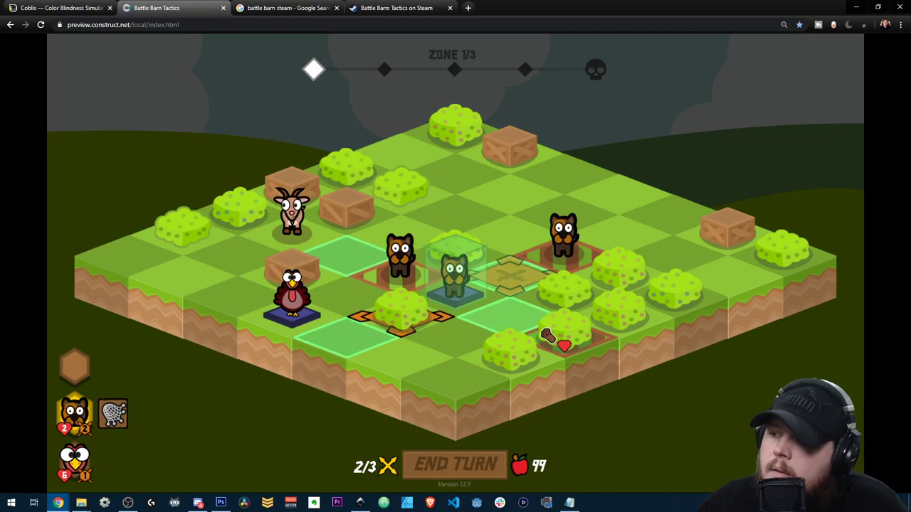
pyautogui.click(466, 302)
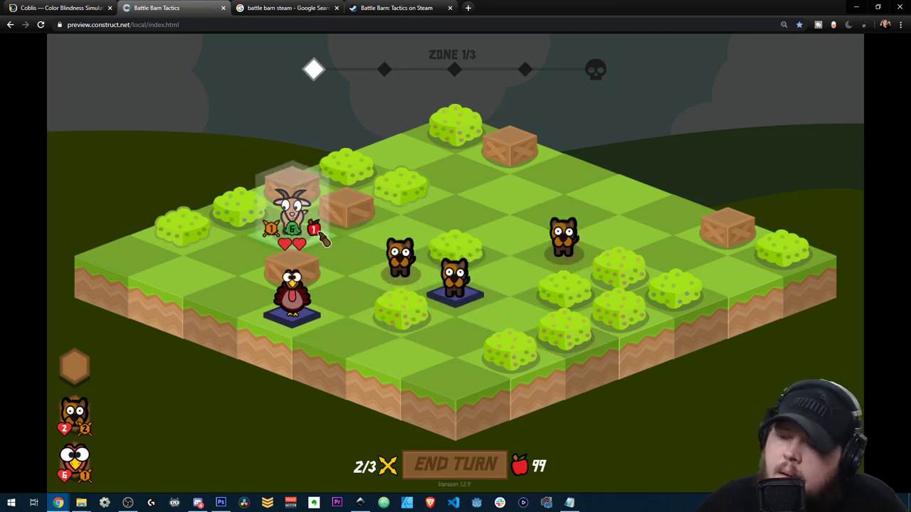
pyautogui.click(292, 210)
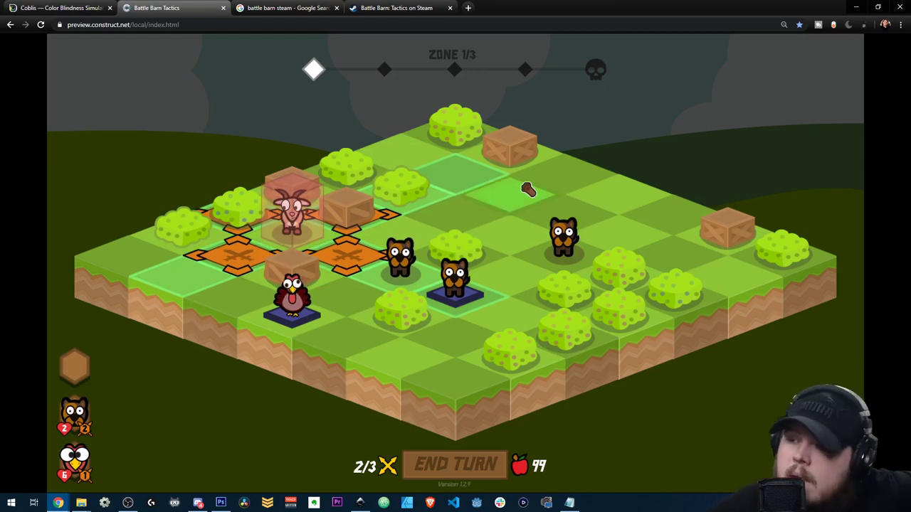
pyautogui.click(302, 239)
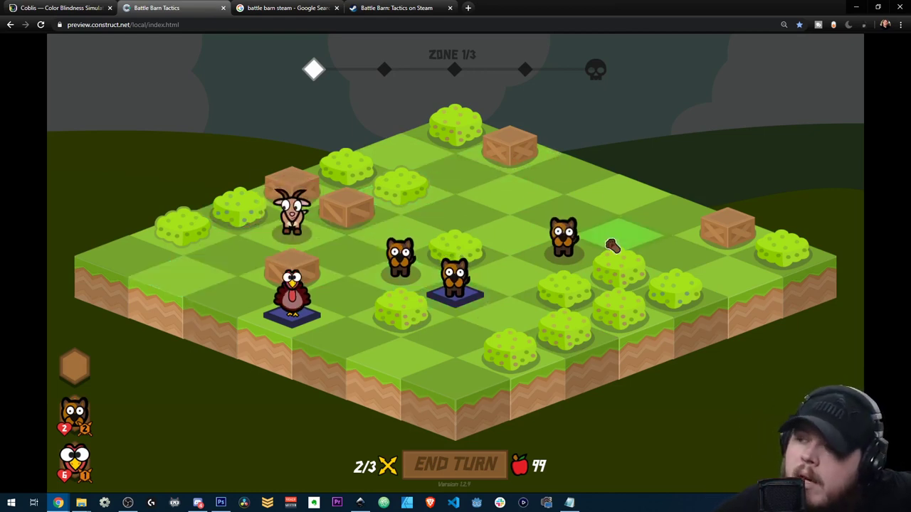
pyautogui.click(562, 235)
pyautogui.click(709, 303)
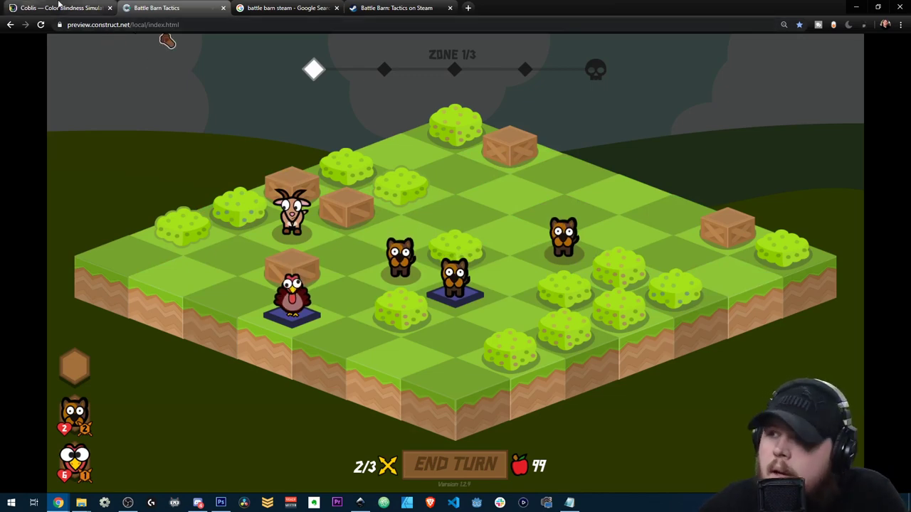
# Switch back to the Coblis tab showing newHoverTiles.jpg in Blue Cone Monochromacy.
pyautogui.click(57, 7)
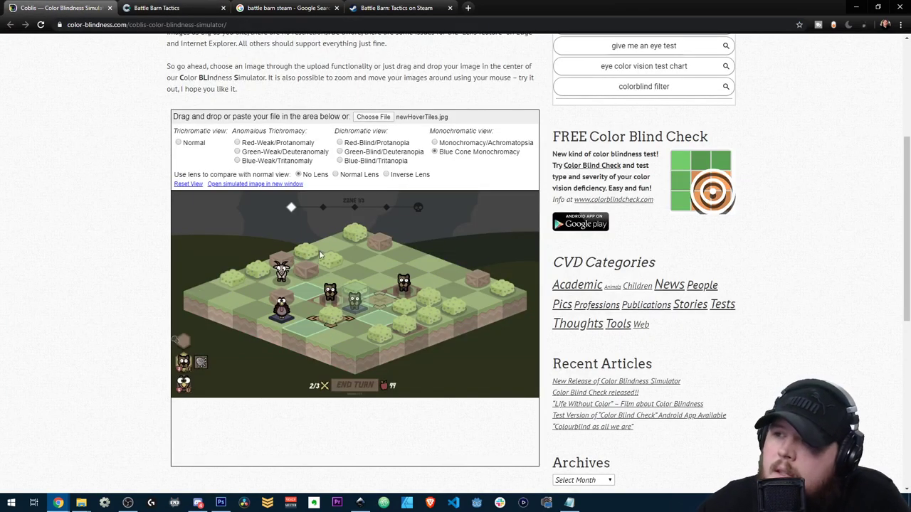